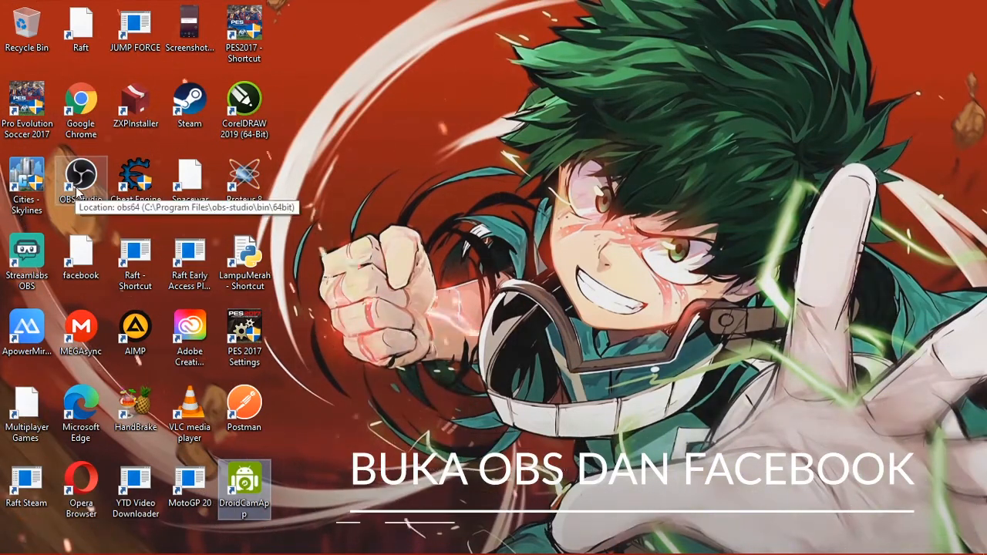
Step: Open OBS Studio and Chrome with Facebook, and arrange the two windows side by side with Chrome on the left half
{"action": "left_click", "coordinate": [226, 544]}
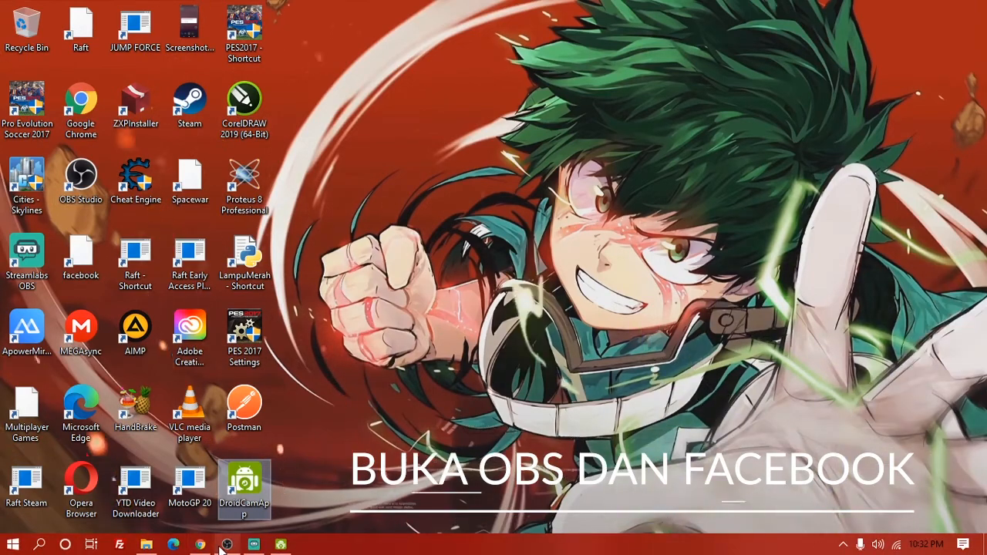
{"action": "left_click_drag", "start_coordinate": [502, 9], "coordinate": [985, 153]}
{"action": "left_click", "coordinate": [341, 102]}
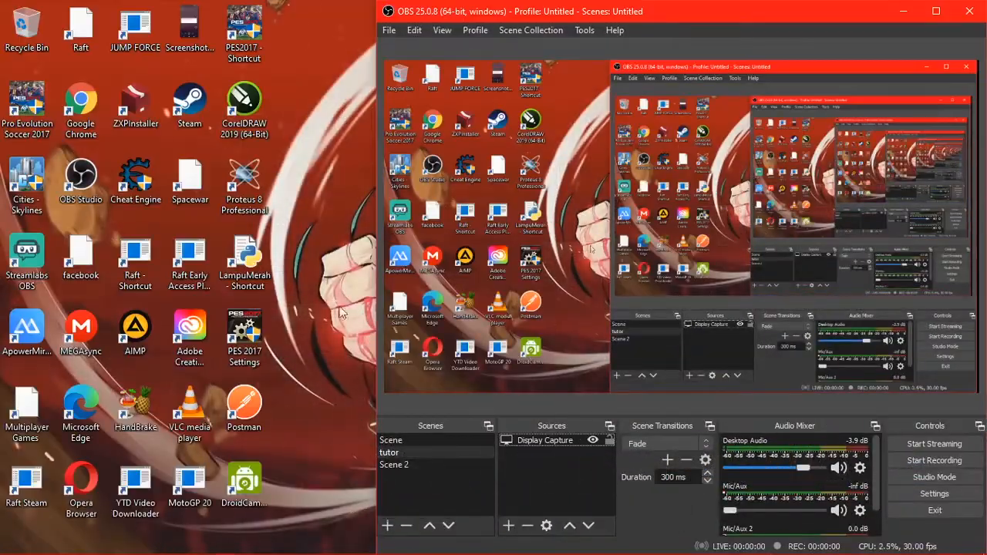
{"action": "left_click", "coordinate": [202, 545]}
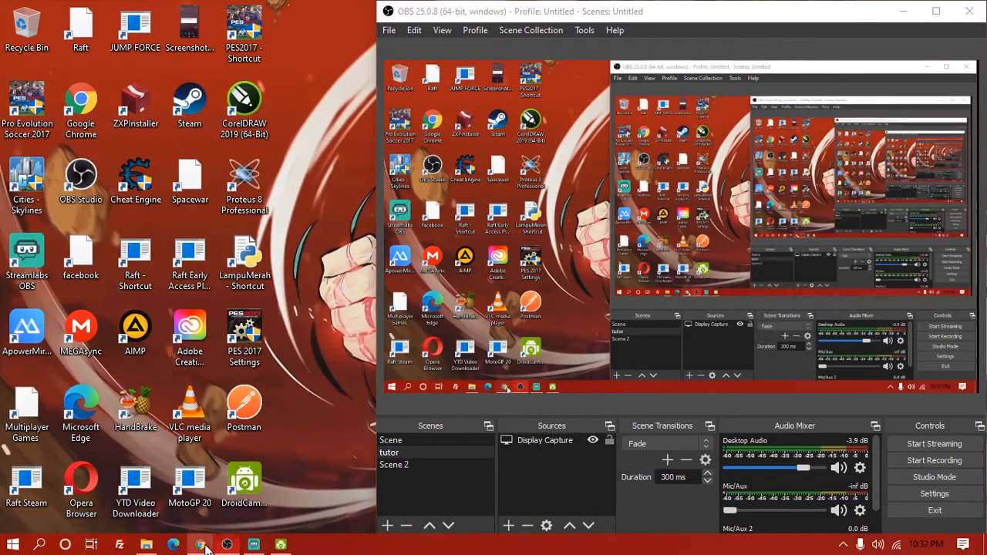
{"action": "left_click_drag", "start_coordinate": [710, 21], "coordinate": [2, 200]}
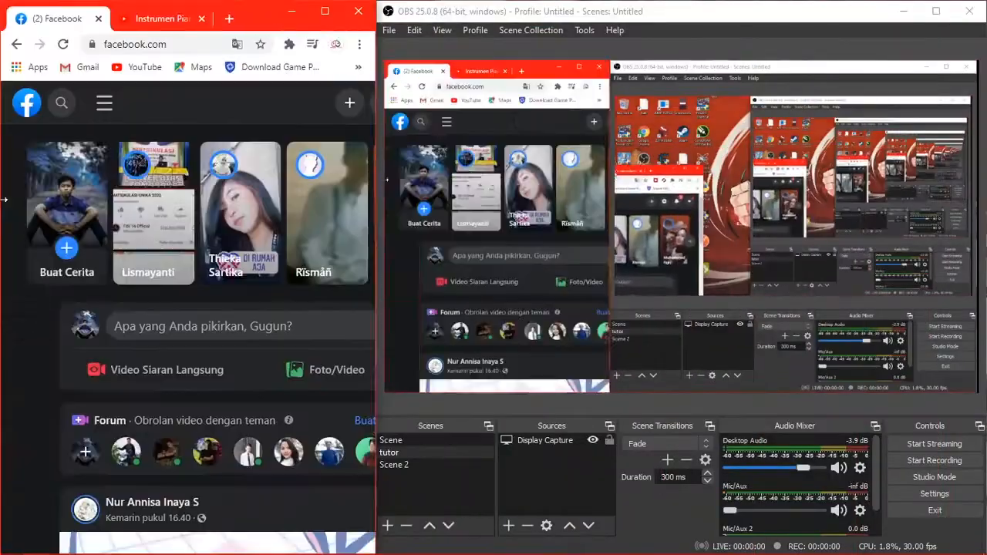
{"action": "left_click_drag", "start_coordinate": [380, 152], "coordinate": [499, 169]}
{"action": "left_click", "coordinate": [583, 16]}
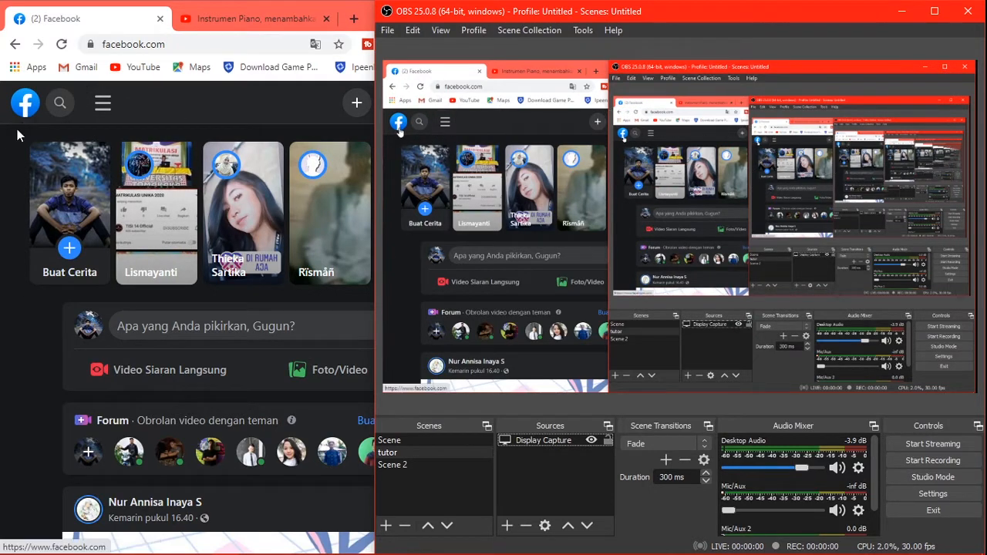
Step: Start a Facebook live video with Video Siaran Langsung and choose Gunakan Stream Key as the setup method
{"action": "left_click", "coordinate": [4, 283]}
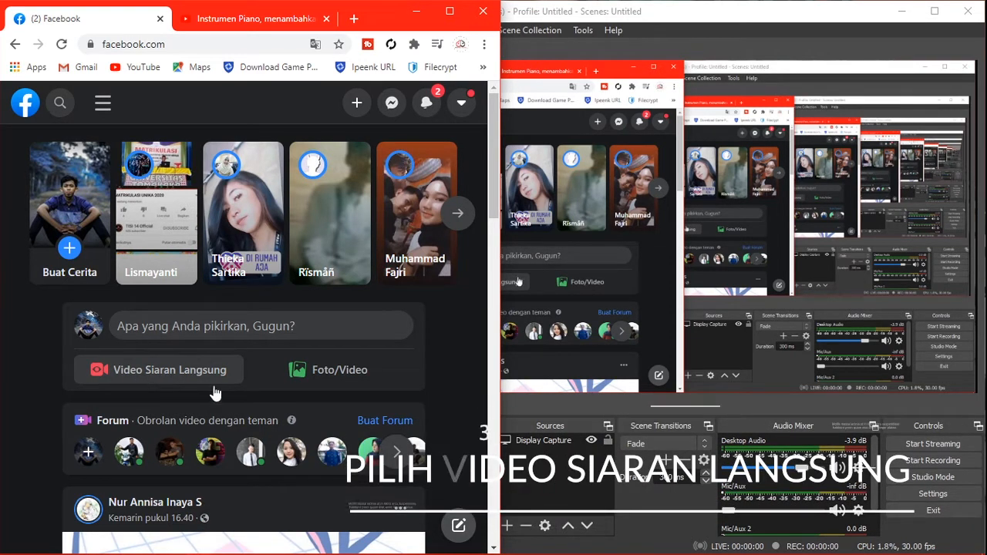
{"action": "left_click", "coordinate": [143, 377]}
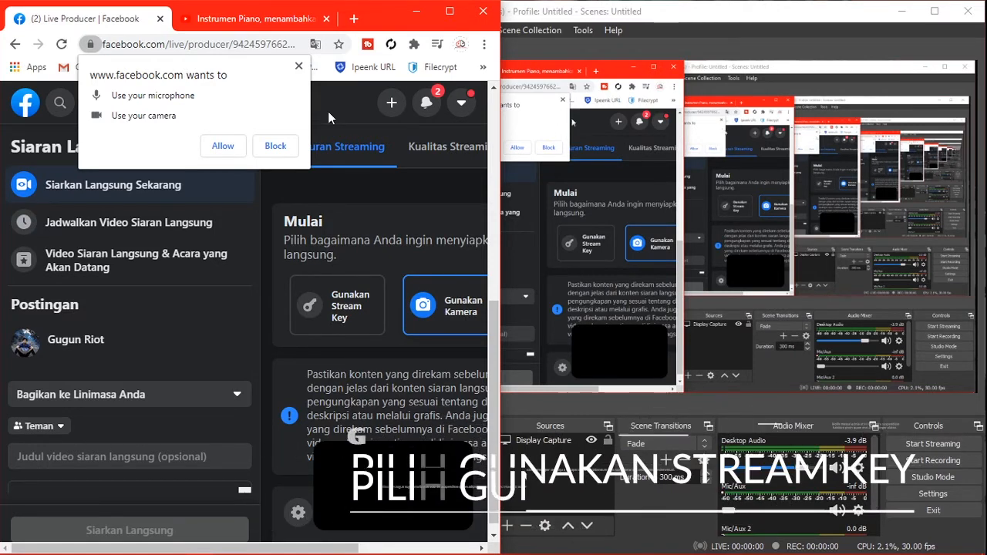
{"action": "left_click", "coordinate": [360, 319]}
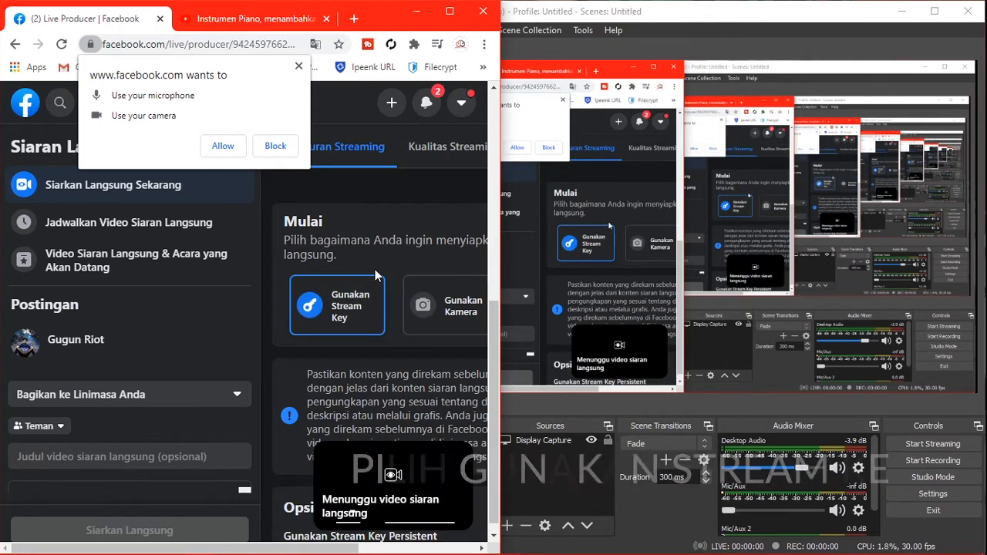
Step: Copy the stream key from the Penyiapan Siaran Langsung section of the Facebook live page
{"action": "scroll", "coordinate": [375, 304], "scroll_direction": "down", "scroll_amount": 3}
{"action": "scroll", "coordinate": [375, 320], "scroll_direction": "down", "scroll_amount": 5}
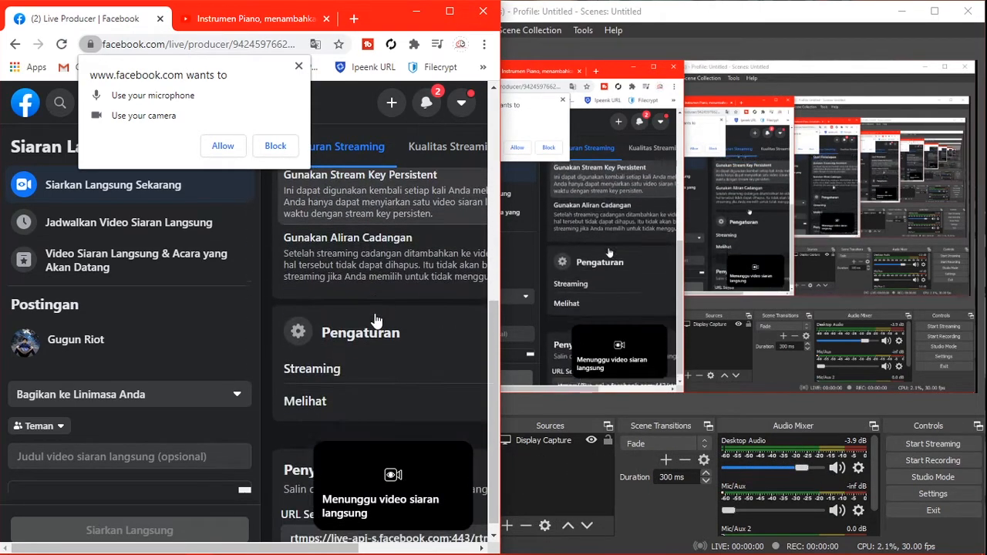
{"action": "scroll", "coordinate": [280, 381], "scroll_direction": "down", "scroll_amount": 1}
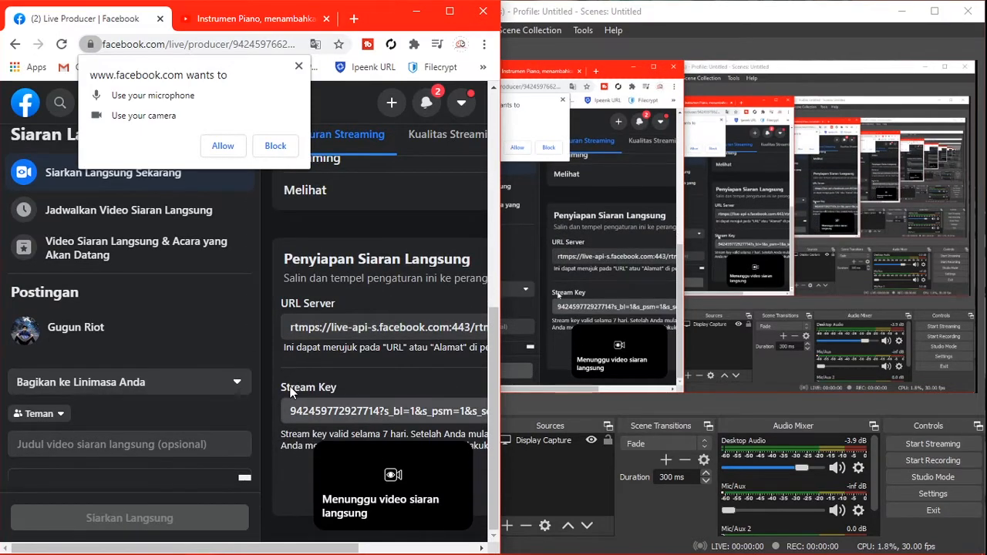
{"action": "left_click_drag", "start_coordinate": [198, 549], "coordinate": [304, 550]}
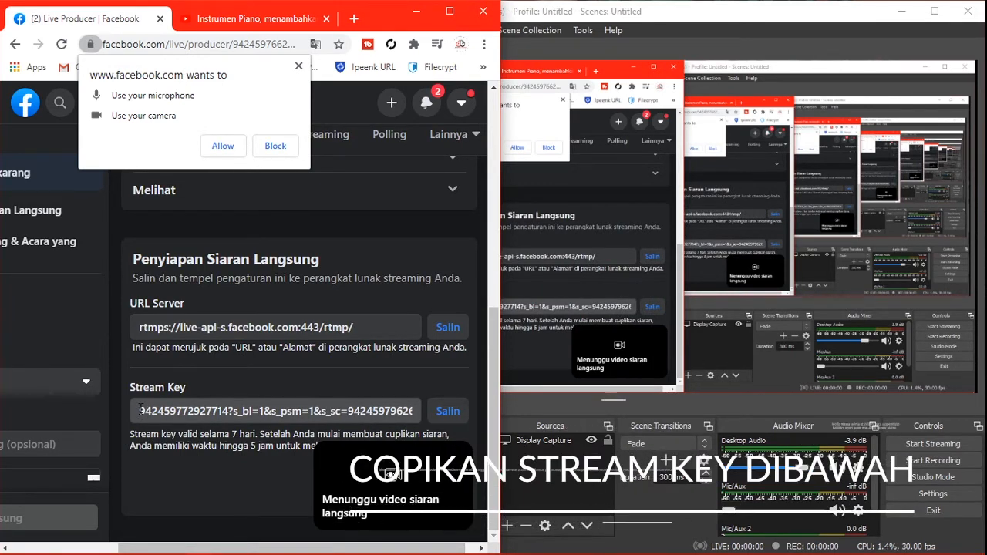
{"action": "left_click", "coordinate": [449, 420]}
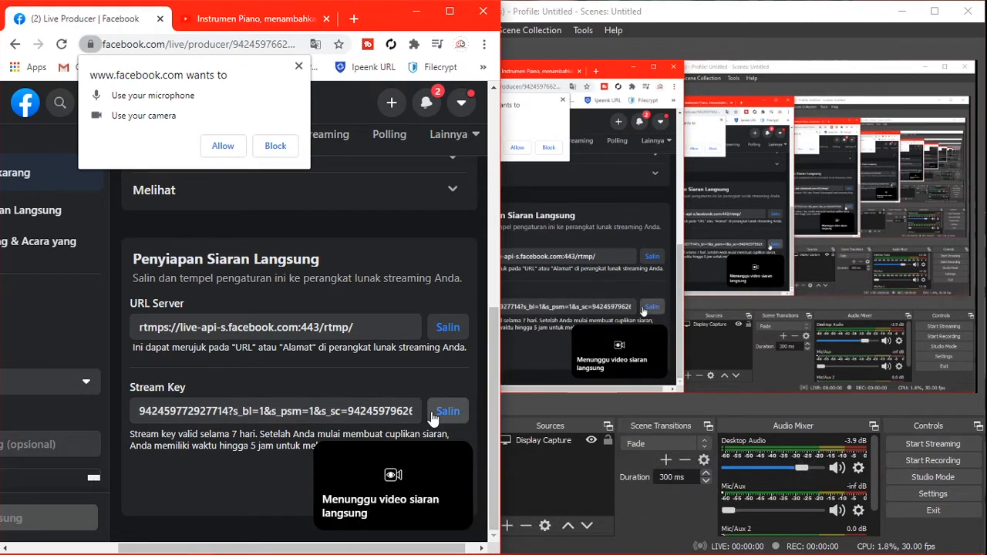
Step: Switch to OBS Studio and select Facebook Live as the service in the stream settings
{"action": "left_click", "coordinate": [949, 497]}
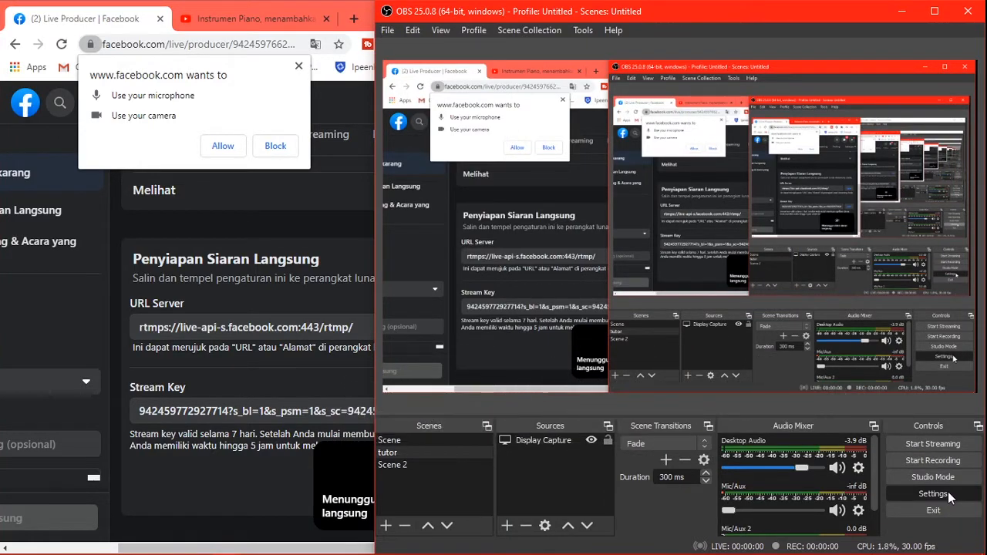
{"action": "left_click", "coordinate": [948, 497]}
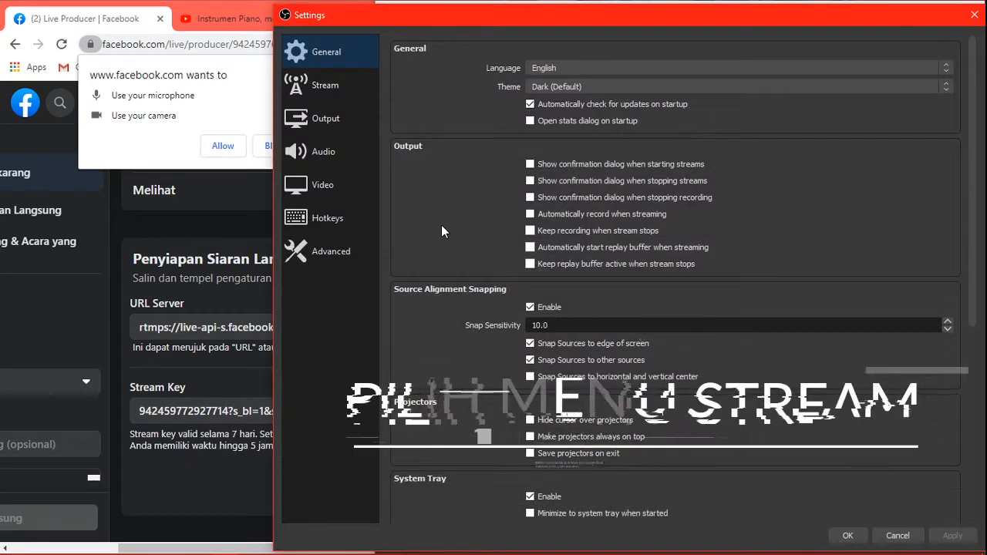
{"action": "left_click", "coordinate": [324, 89]}
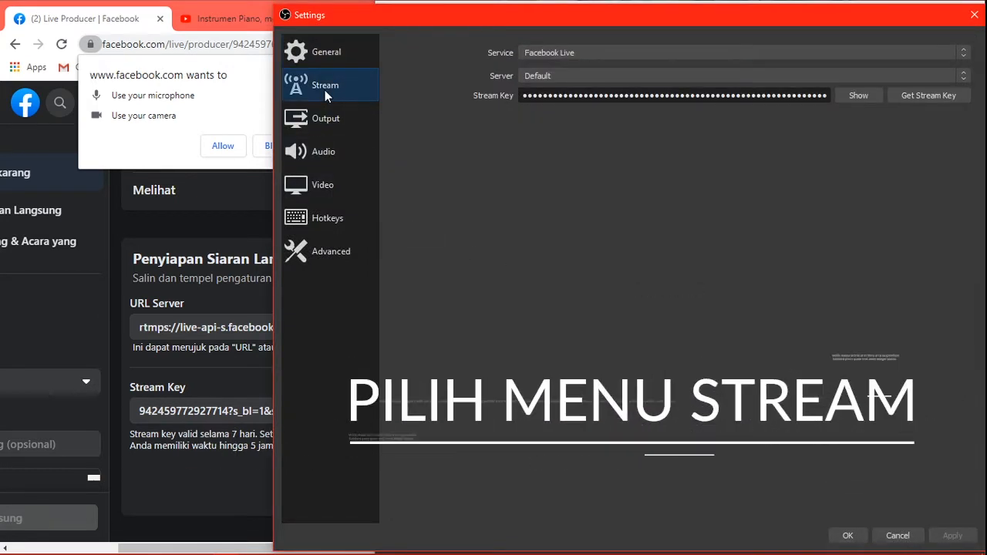
{"action": "left_click", "coordinate": [558, 52]}
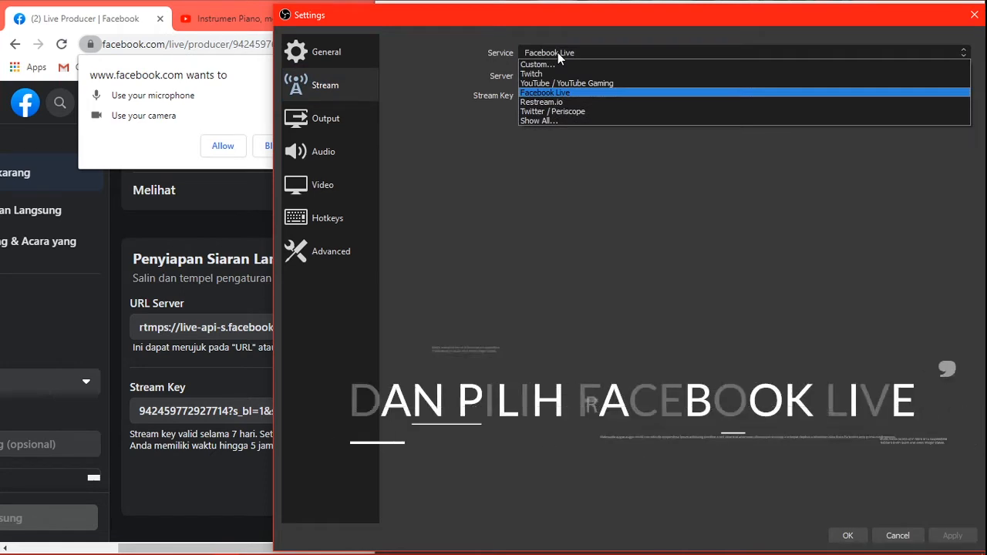
{"action": "left_click", "coordinate": [543, 94]}
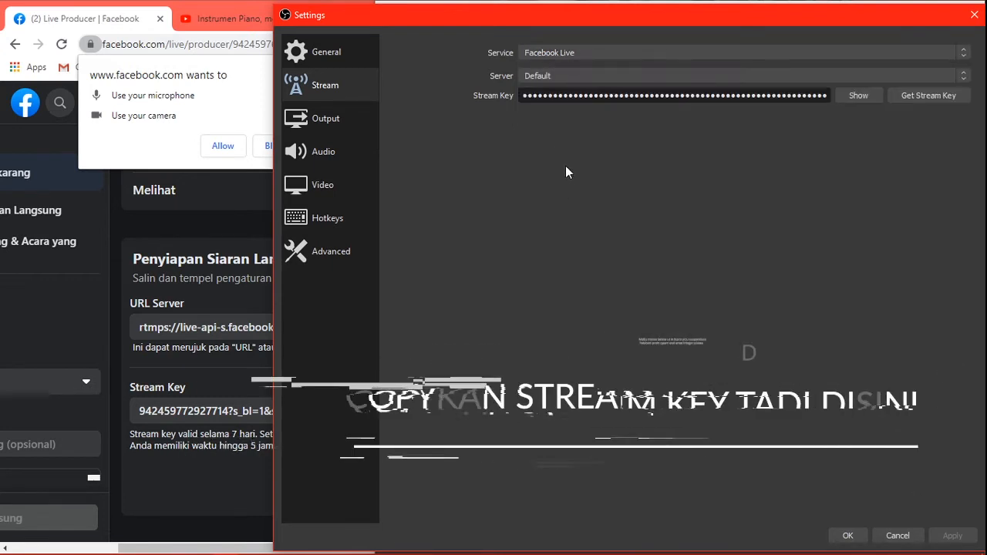
Step: Replace the existing stream key with the copied Facebook stream key, reveal it, and apply the settings
{"action": "double_click", "coordinate": [787, 97]}
{"action": "key", "text": "BackSpace"}
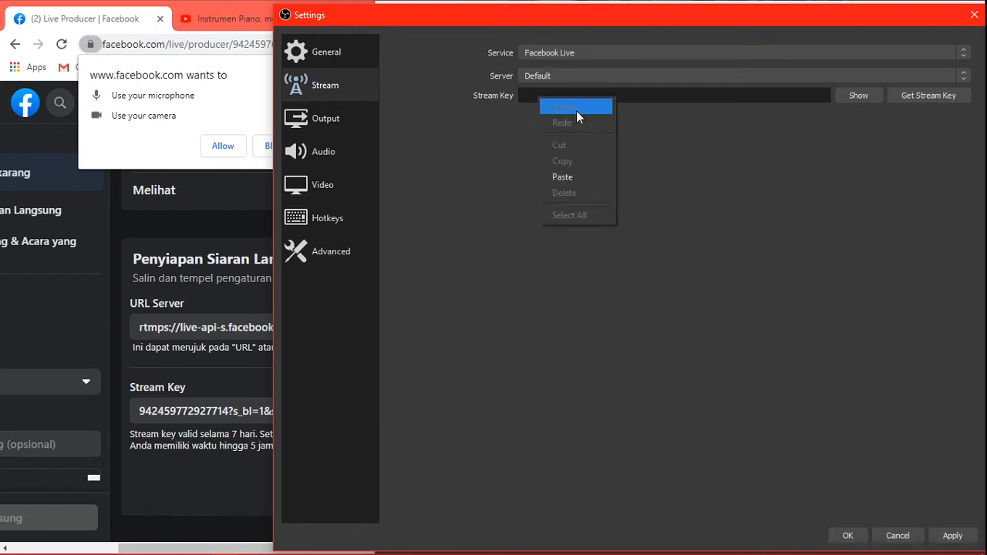
{"action": "left_click", "coordinate": [587, 178]}
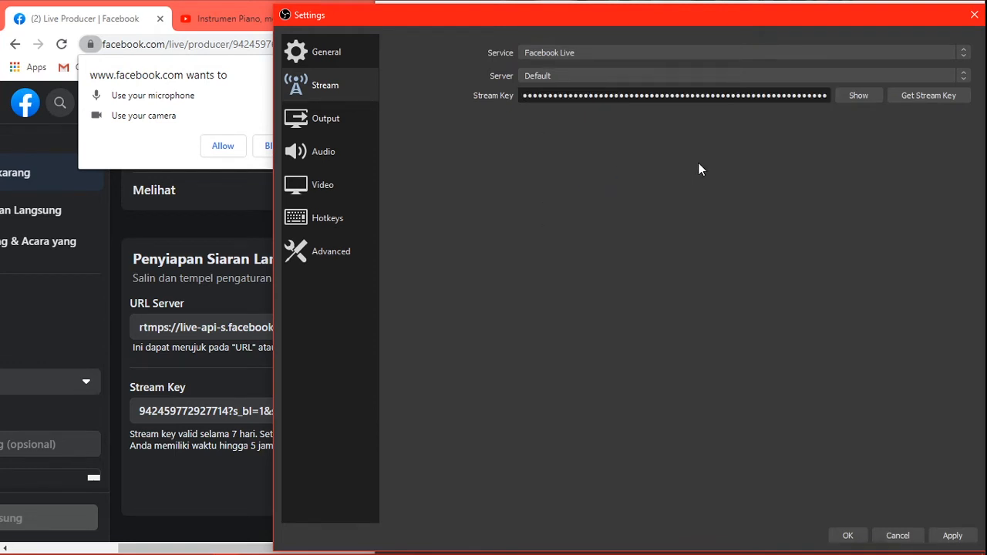
{"action": "left_click", "coordinate": [855, 96]}
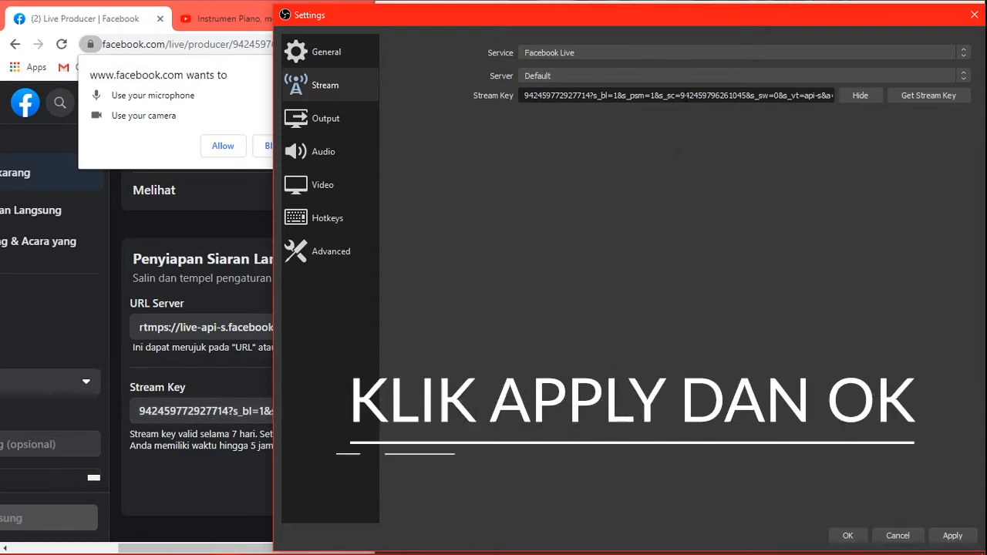
{"action": "left_click", "coordinate": [953, 536]}
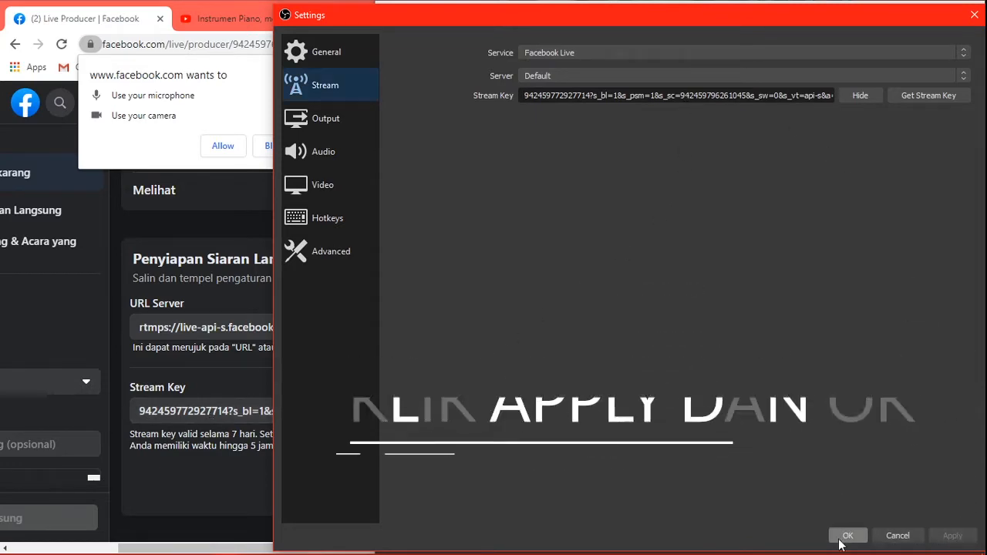
{"action": "left_click", "coordinate": [845, 534]}
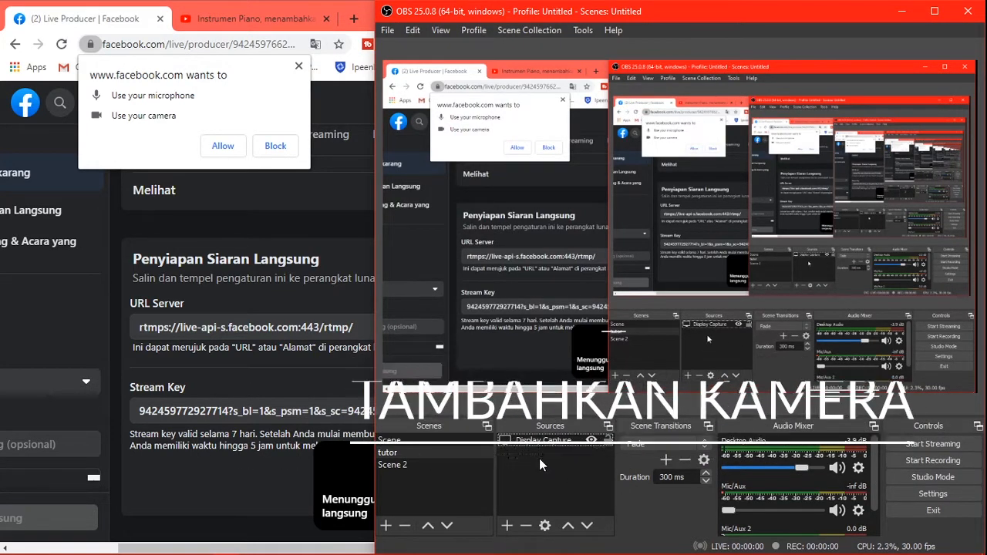
Step: Add a new Video Capture Device source using DroidCam Source 3, and place it reduced in the lower-left corner of the canvas
{"action": "left_click", "coordinate": [508, 526]}
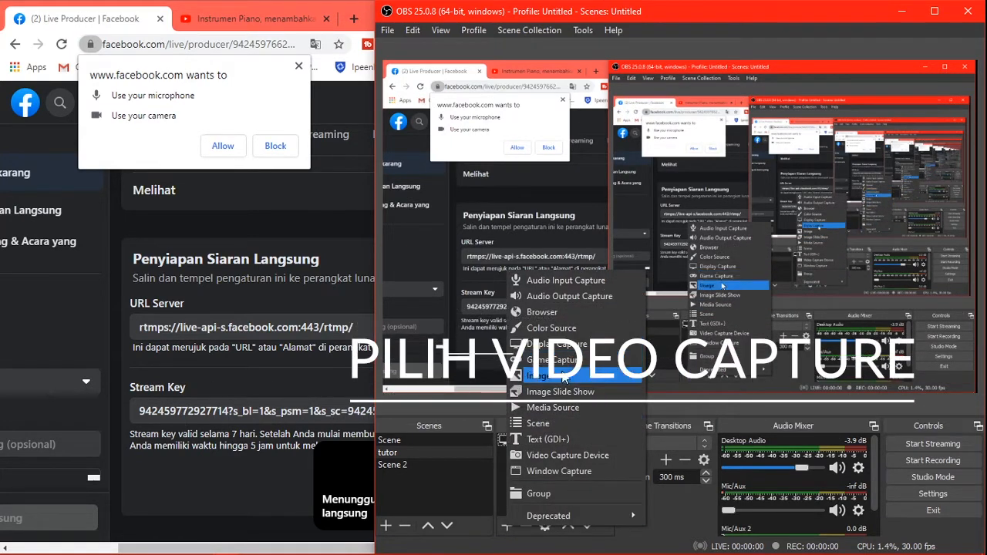
{"action": "left_click", "coordinate": [560, 455]}
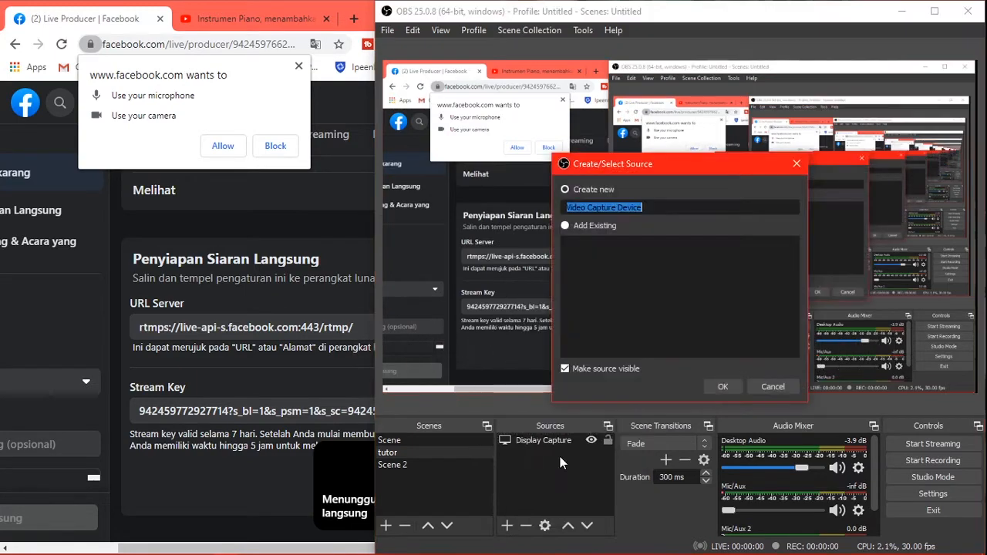
{"action": "left_click", "coordinate": [722, 387]}
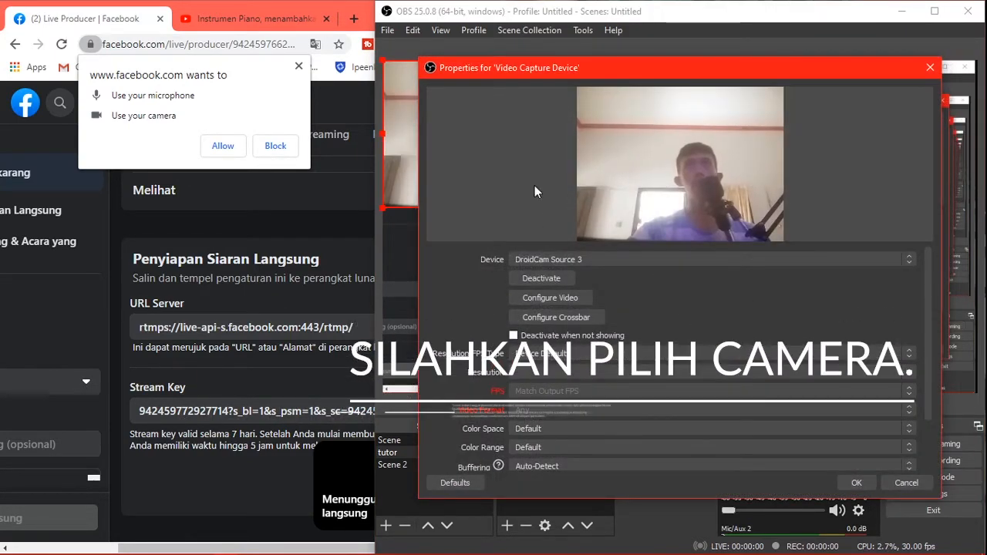
{"action": "left_click_drag", "start_coordinate": [620, 68], "coordinate": [554, 70]}
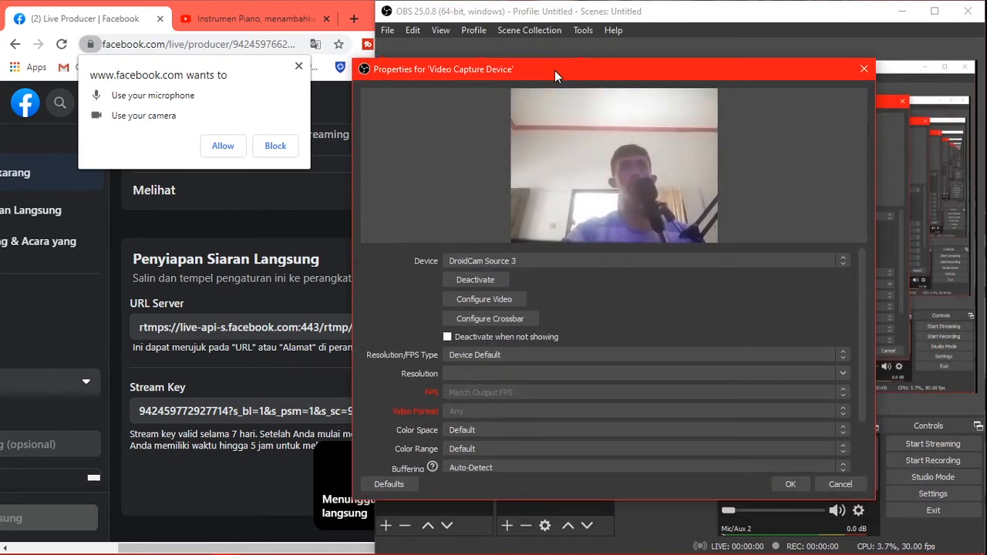
{"action": "left_click", "coordinate": [495, 262]}
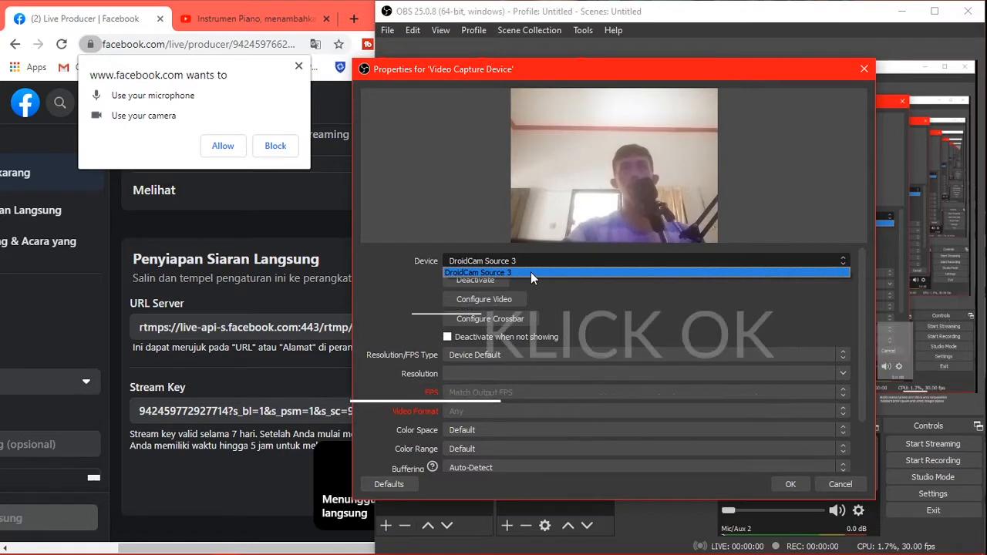
{"action": "left_click", "coordinate": [564, 272]}
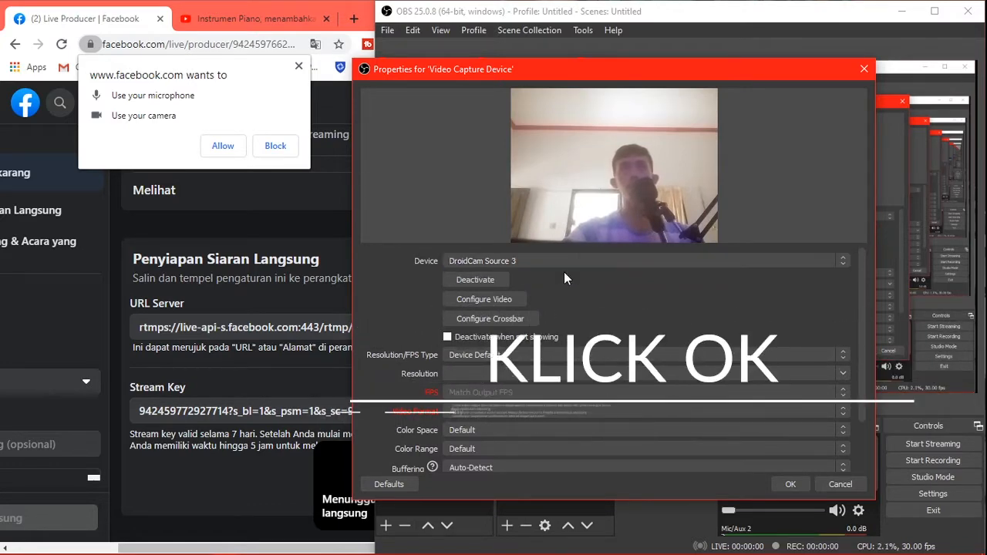
{"action": "left_click", "coordinate": [788, 482]}
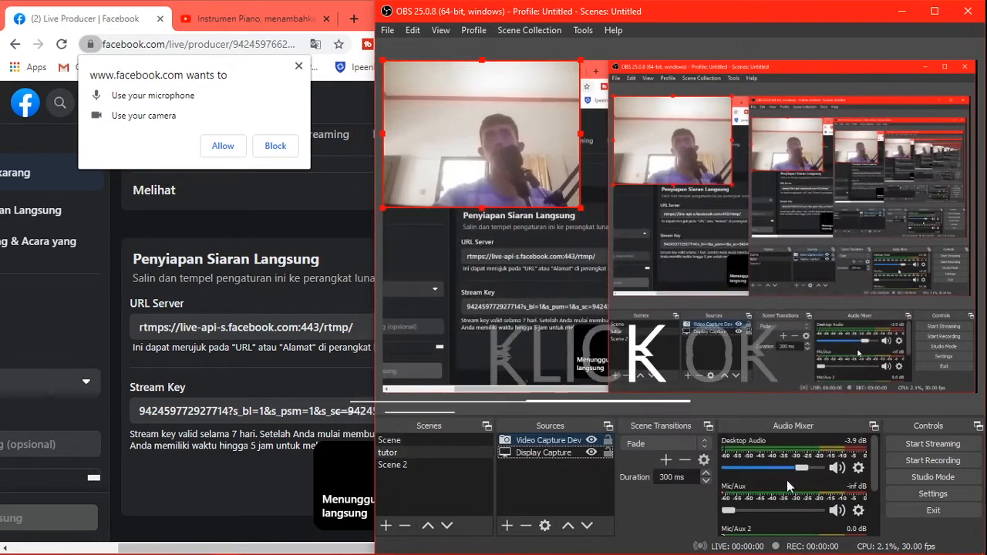
{"action": "left_click_drag", "start_coordinate": [581, 210], "coordinate": [503, 303]}
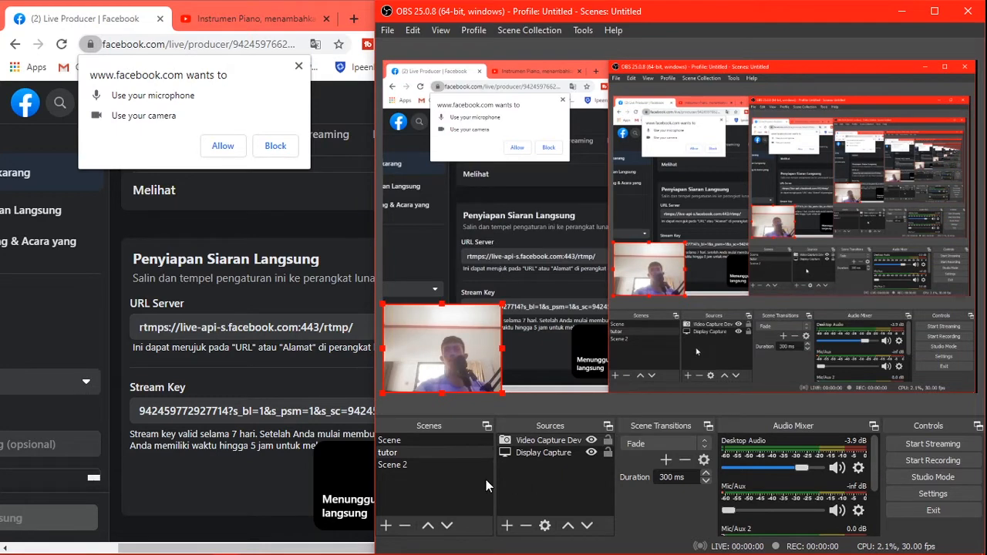
Step: Return to the Facebook live page in Chrome and block its request to use the microphone and camera
{"action": "left_click_drag", "start_coordinate": [239, 549], "coordinate": [55, 544]}
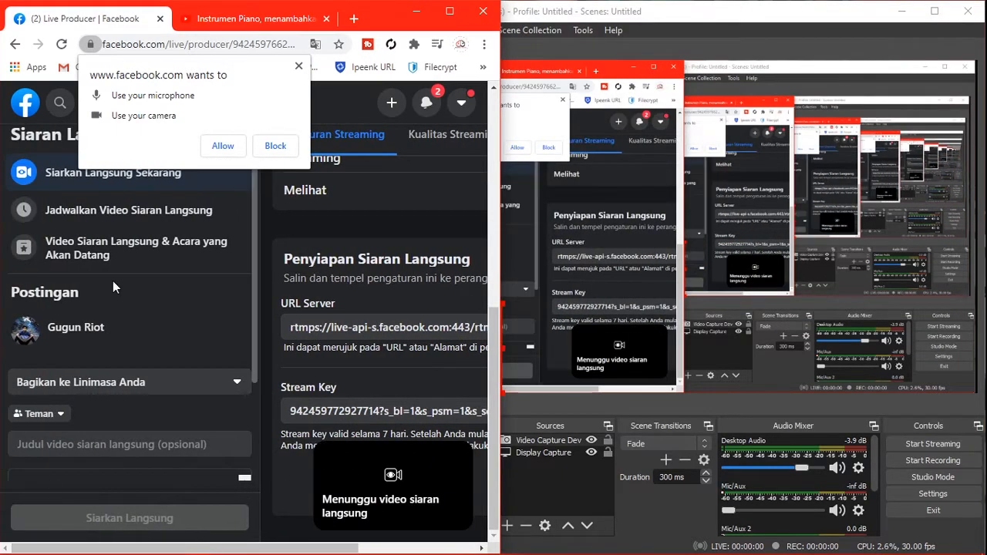
{"action": "left_click", "coordinate": [273, 147]}
Step: Examine the live post's title and description fields and the sharing destination choices
{"action": "scroll", "coordinate": [122, 265], "scroll_direction": "down", "scroll_amount": 3}
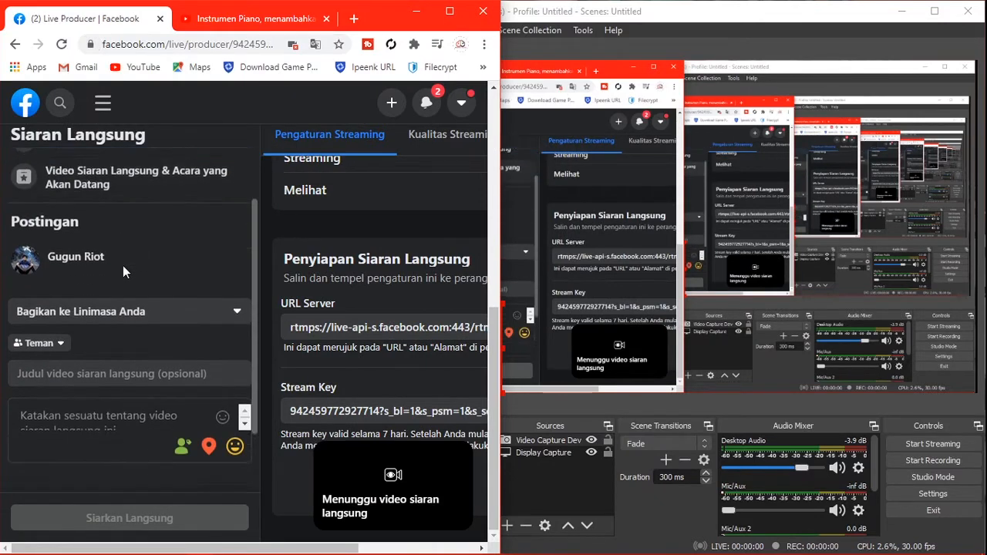
{"action": "left_click", "coordinate": [57, 309]}
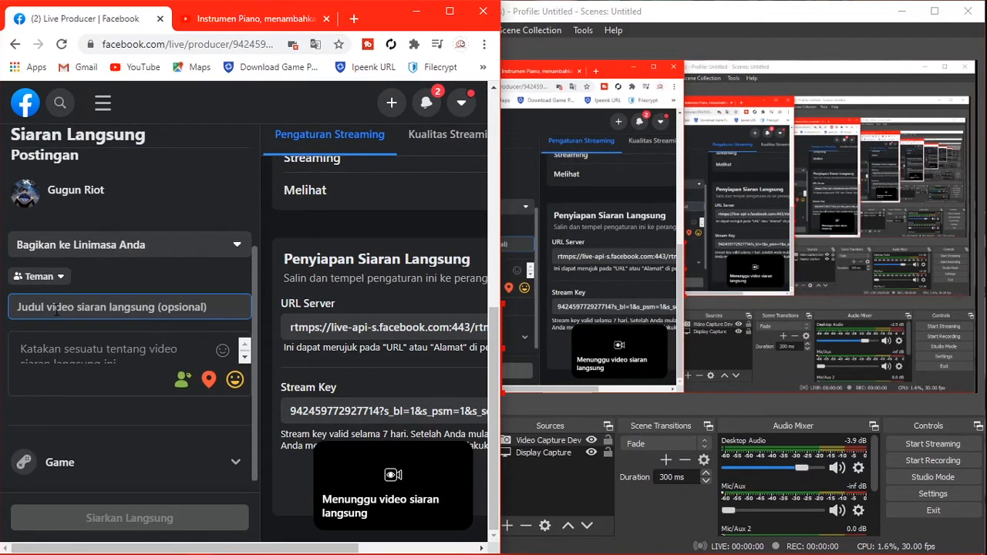
{"action": "left_click", "coordinate": [66, 351]}
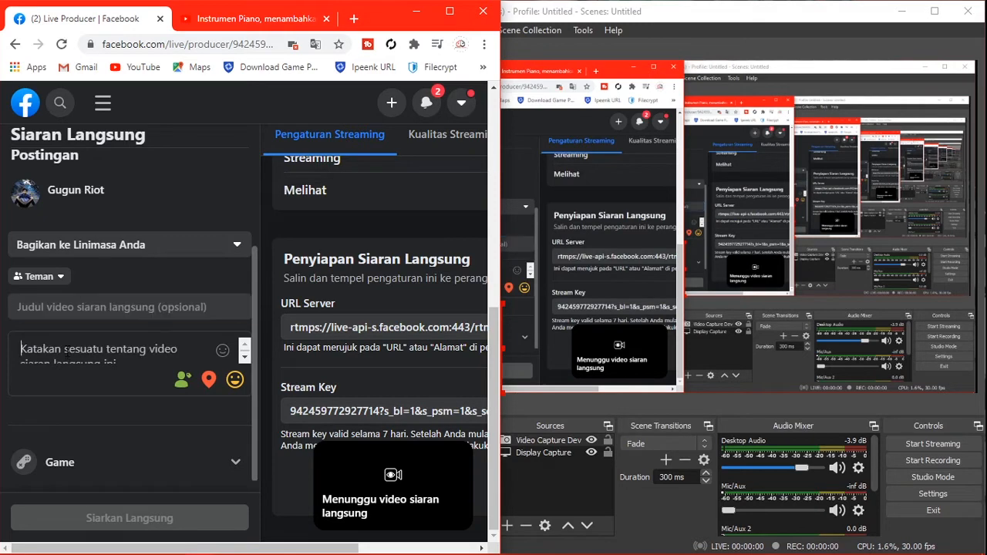
{"action": "left_click", "coordinate": [121, 245]}
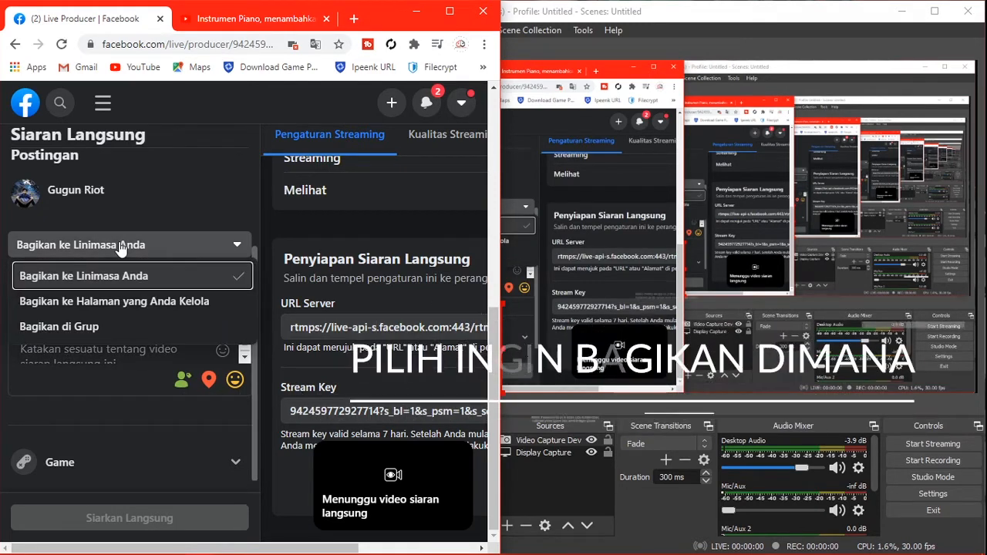
{"action": "left_click", "coordinate": [107, 354]}
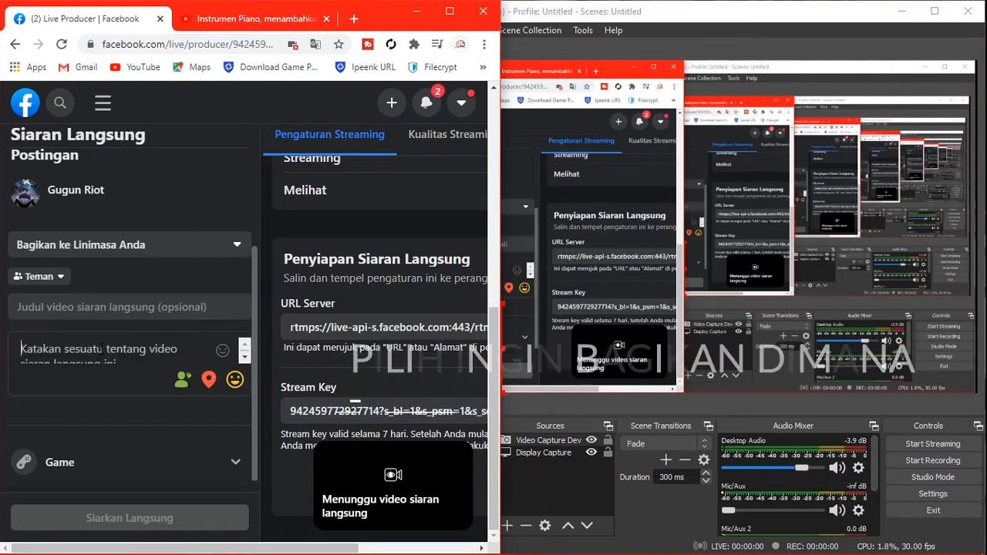
Step: Enter "Belajar" as the live video title and "Tutorial Stream OBS" as its description
{"action": "left_click", "coordinate": [108, 309]}
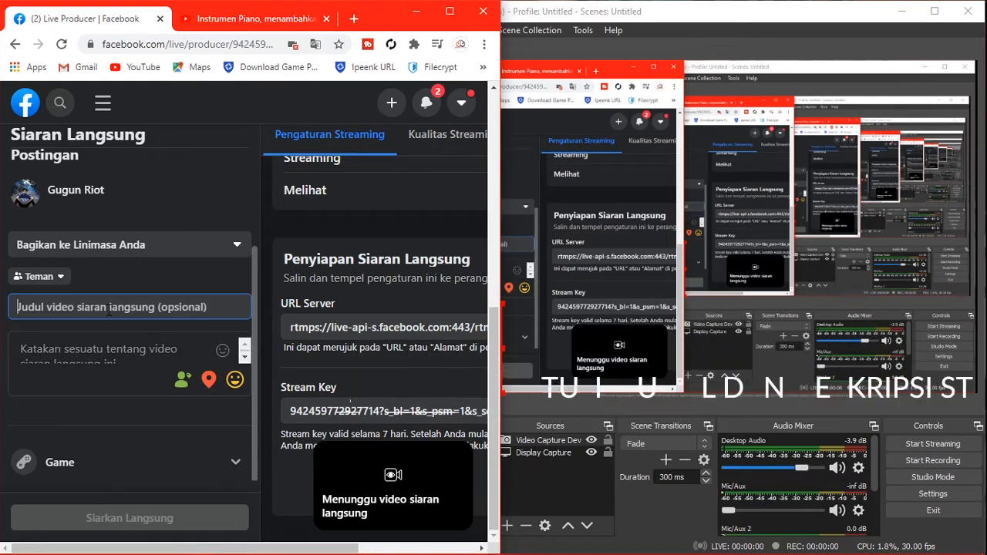
{"action": "type", "text": "Belajar"}
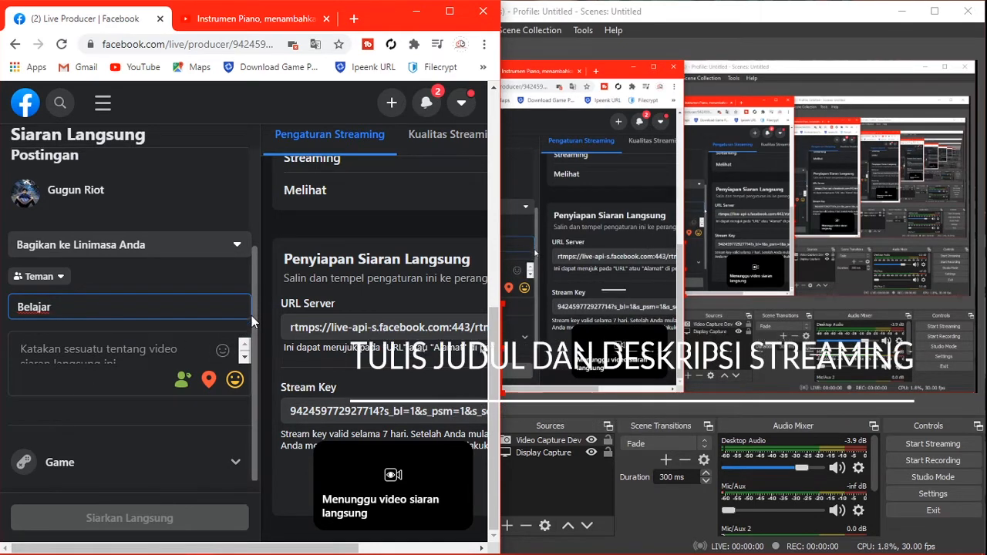
{"action": "left_click", "coordinate": [136, 358]}
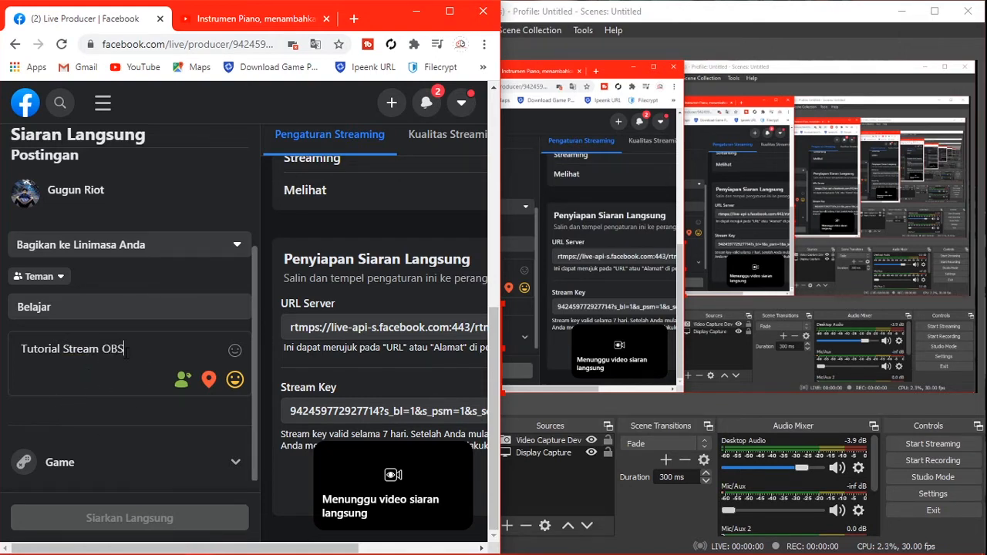
{"action": "left_click_drag", "start_coordinate": [61, 352], "coordinate": [21, 351]}
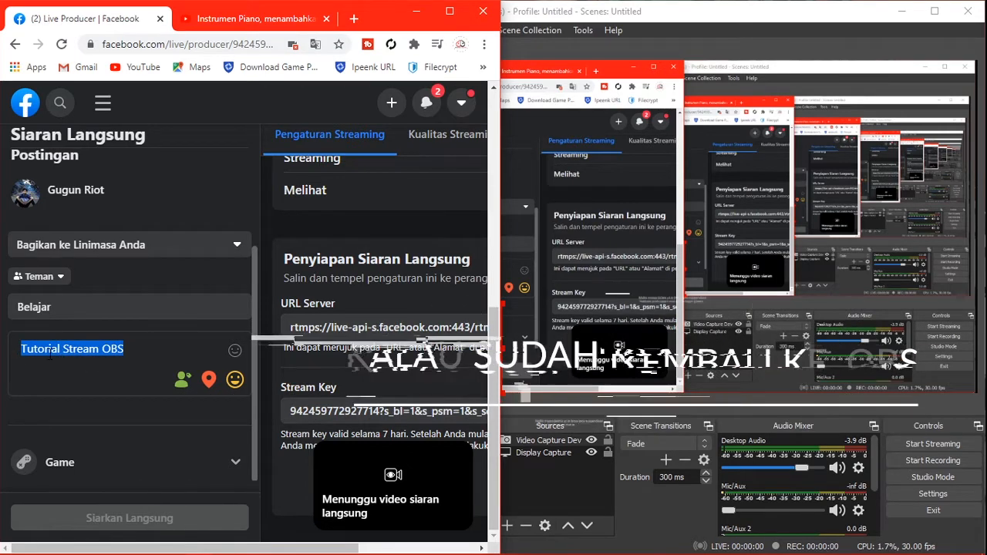
{"action": "left_click", "coordinate": [49, 348]}
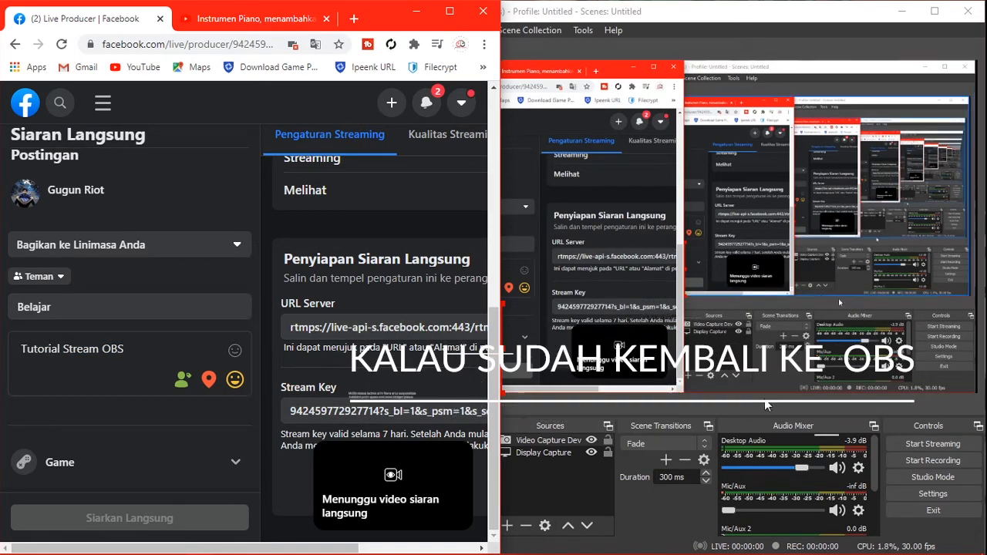
Step: Switch to OBS Studio to start streaming, and return to the Facebook page in Chrome to start the live broadcast
{"action": "left_click", "coordinate": [947, 445]}
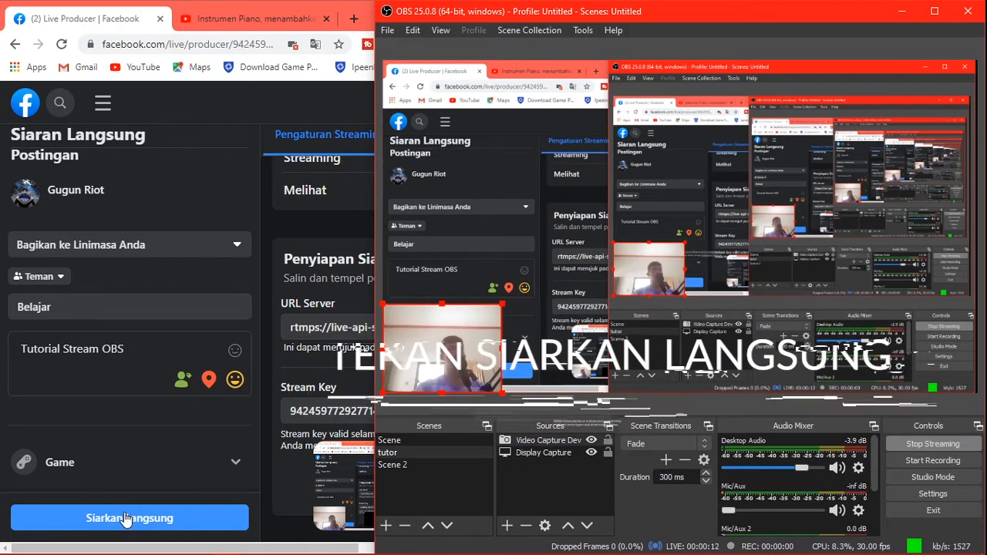
{"action": "left_click", "coordinate": [142, 520]}
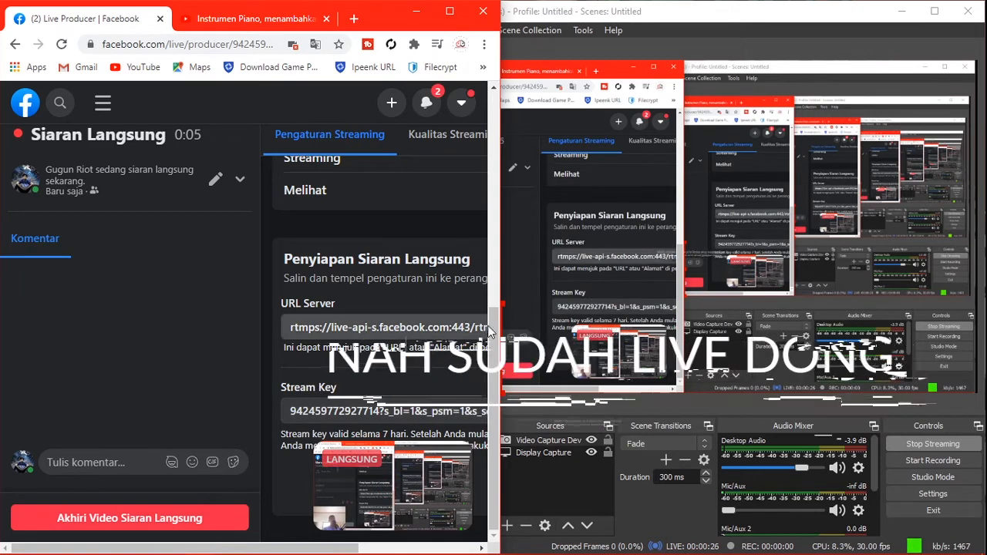
Step: Look over the live preview and the streaming setup options on the Facebook page during the broadcast
{"action": "left_click_drag", "start_coordinate": [295, 549], "coordinate": [387, 550]}
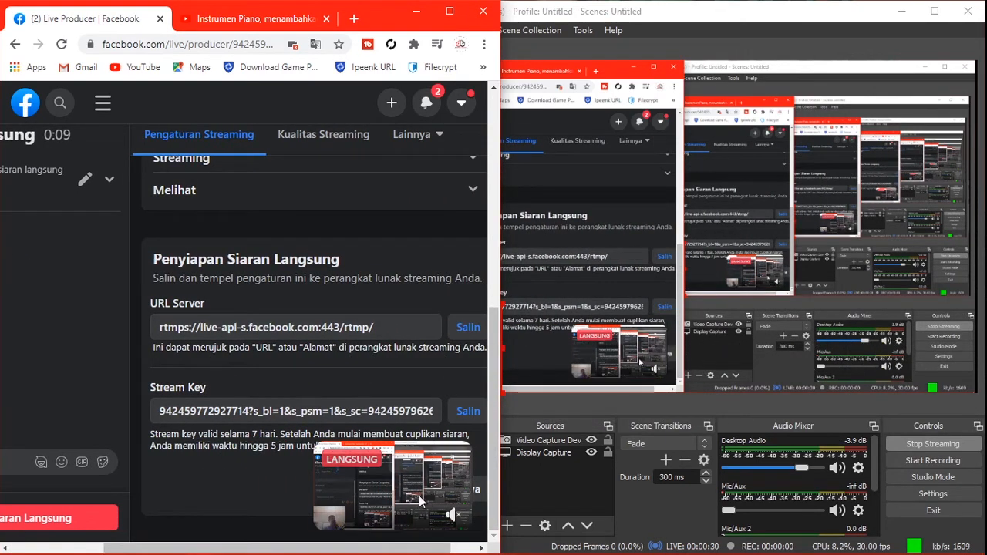
{"action": "scroll", "coordinate": [354, 347], "scroll_direction": "up", "scroll_amount": 8}
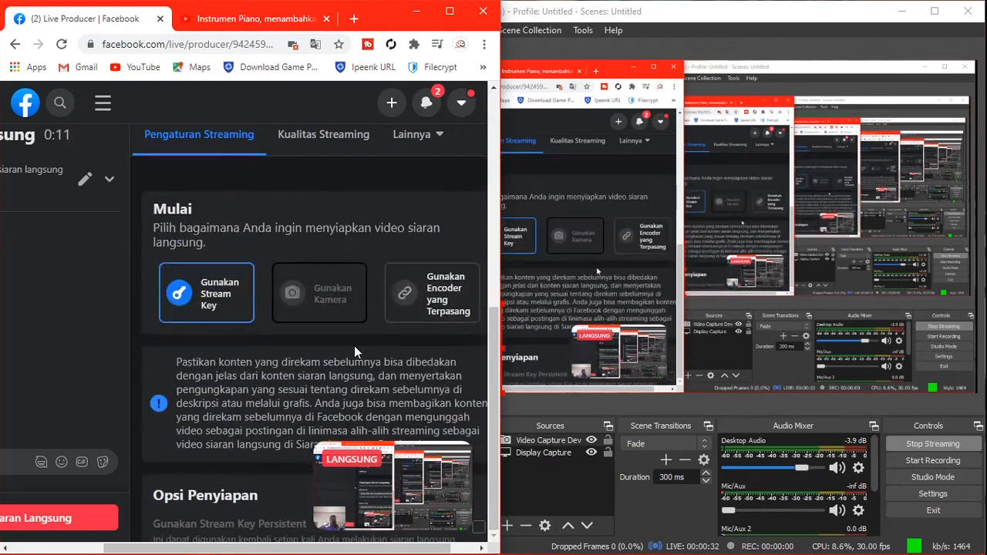
{"action": "scroll", "coordinate": [353, 343], "scroll_direction": "down", "scroll_amount": 4}
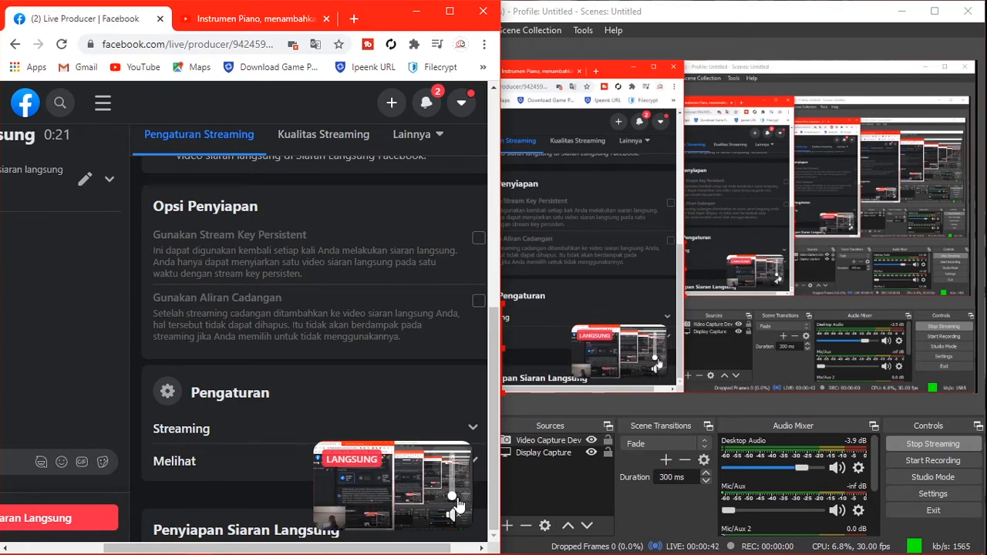
{"action": "left_click_drag", "start_coordinate": [291, 549], "coordinate": [199, 552]}
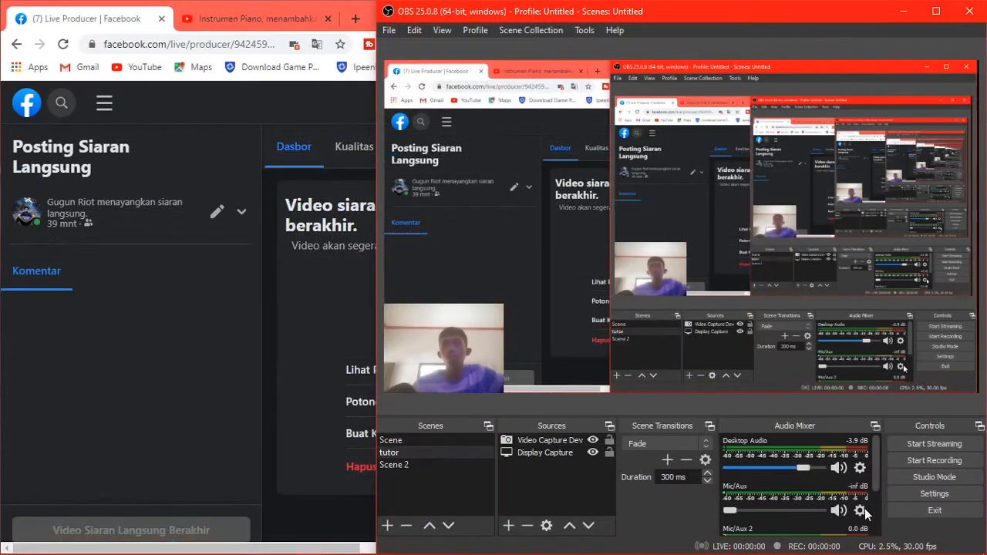
Step: In OBS Studio, set the Mic/Aux audio device to Microphone (6- USB Audio Device) and accept the properties
{"action": "scroll", "coordinate": [873, 467], "scroll_direction": "down", "scroll_amount": 2}
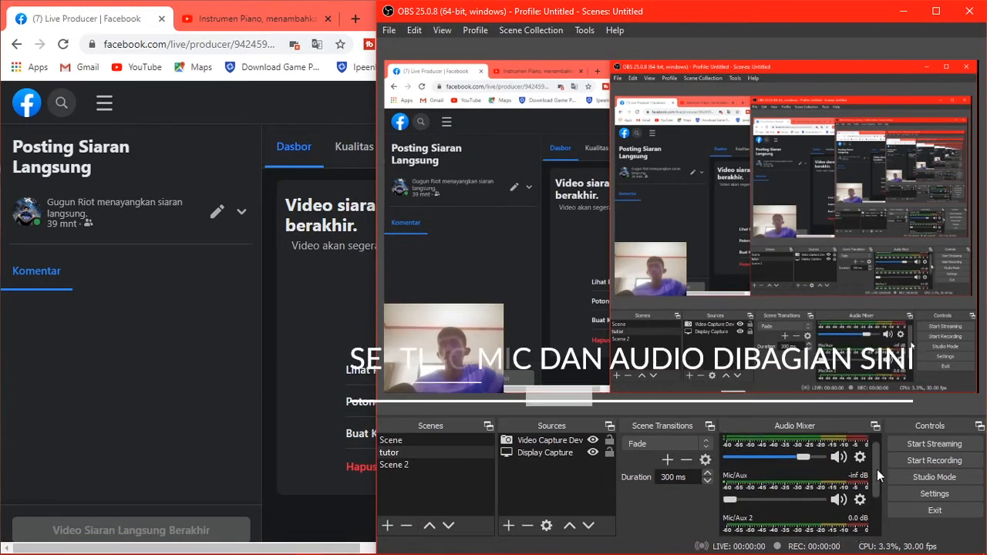
{"action": "left_click_drag", "start_coordinate": [878, 476], "coordinate": [878, 488]}
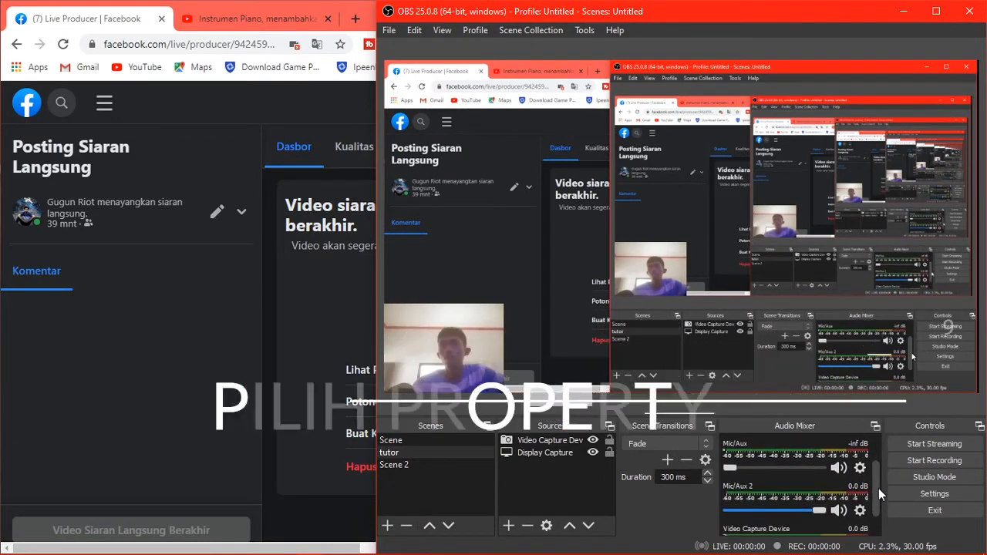
{"action": "left_click", "coordinate": [861, 468]}
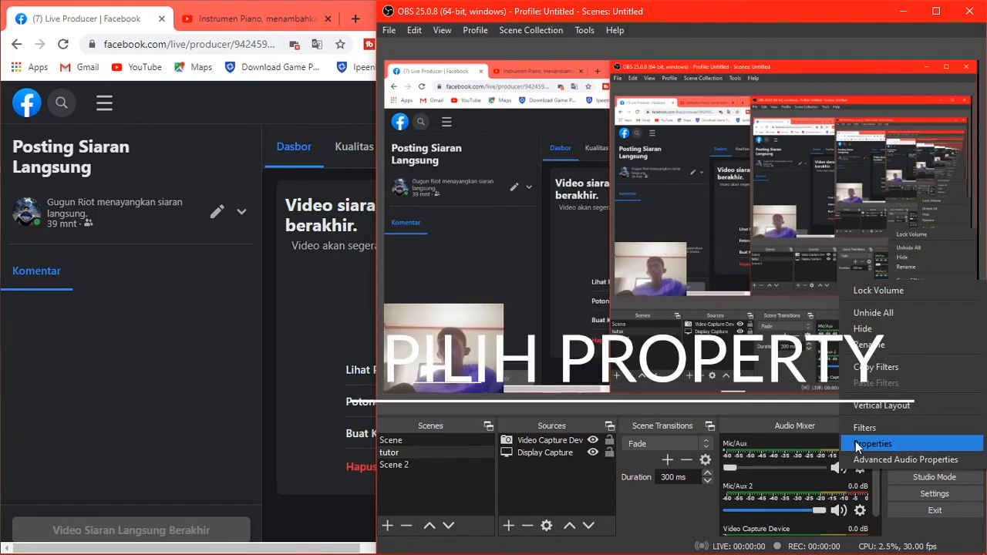
{"action": "left_click", "coordinate": [857, 446]}
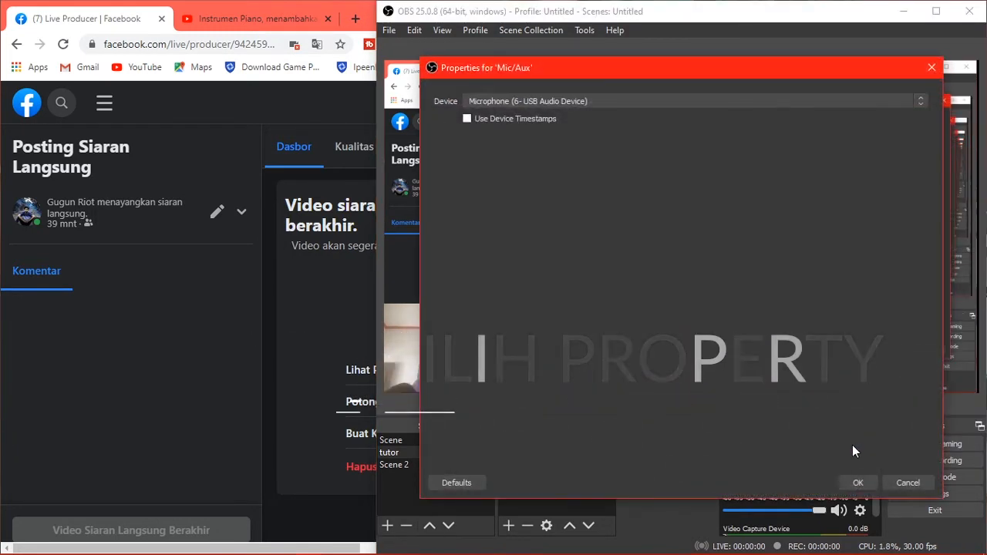
{"action": "left_click", "coordinate": [580, 98]}
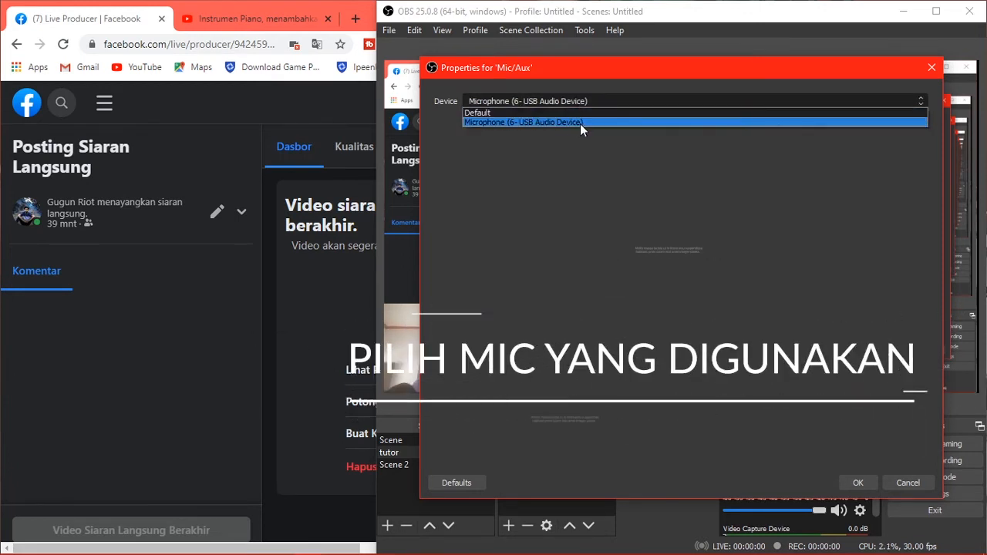
{"action": "left_click", "coordinate": [579, 123]}
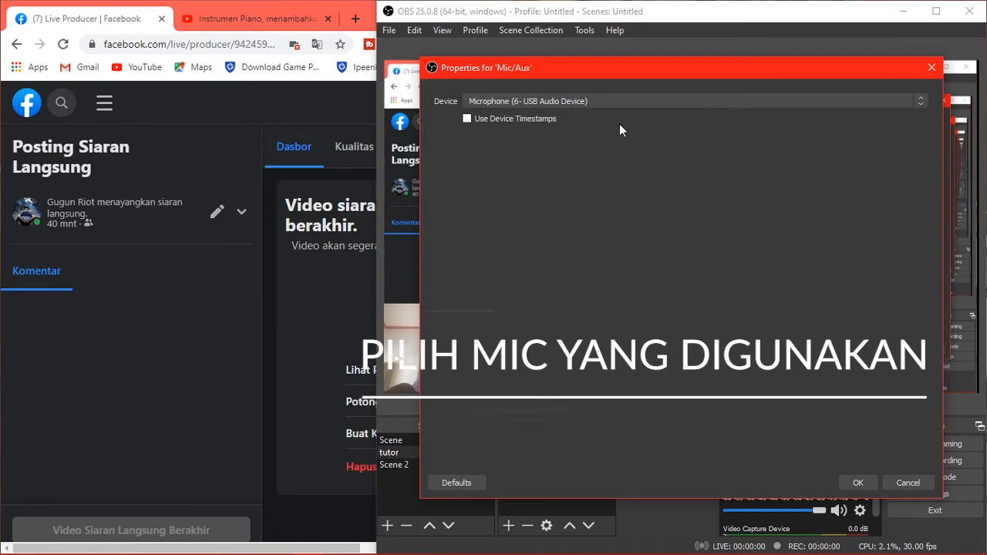
{"action": "left_click", "coordinate": [845, 481]}
Step: Set the Desktop Audio device to Speakers (6- USB Audio Device) and accept the properties
{"action": "left_click_drag", "start_coordinate": [873, 489], "coordinate": [874, 453]}
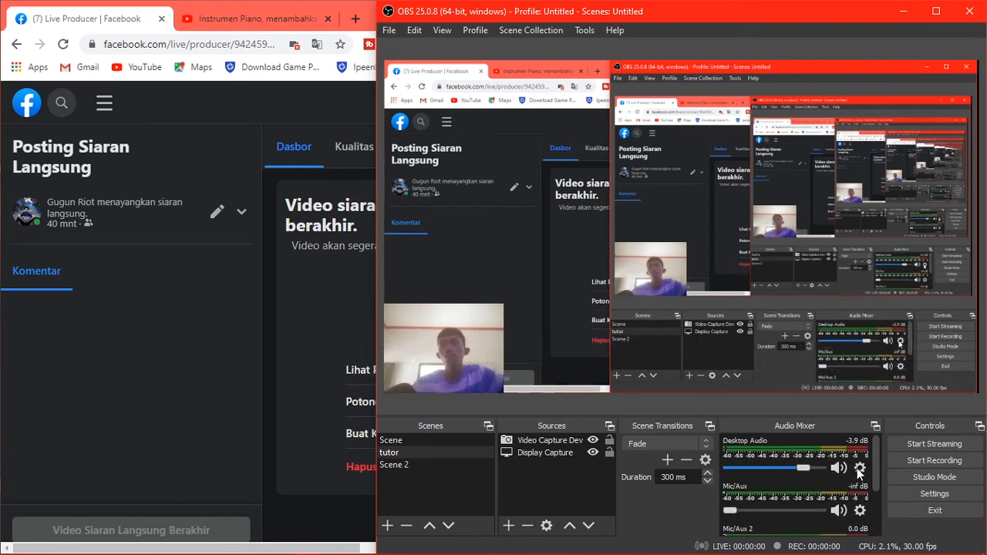
{"action": "left_click", "coordinate": [859, 468]}
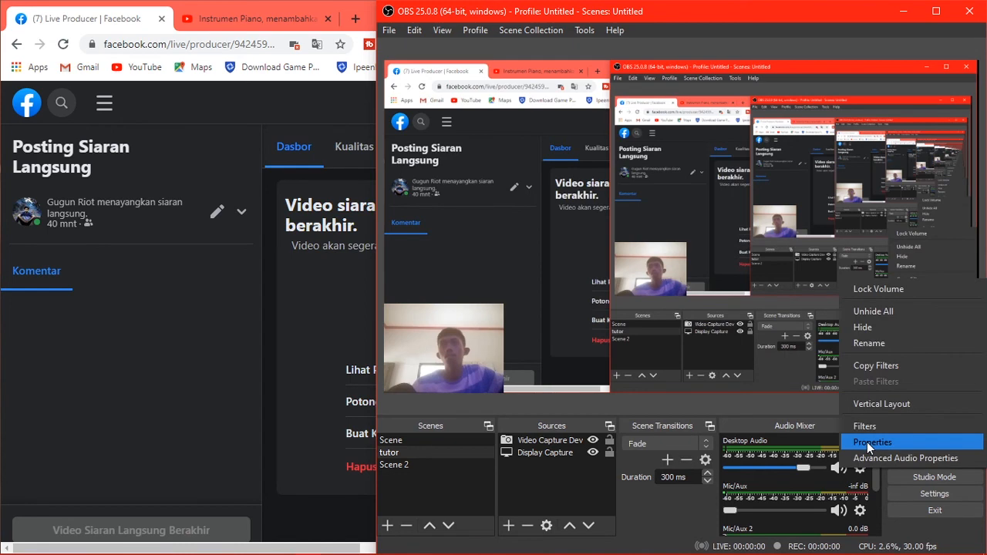
{"action": "left_click", "coordinate": [868, 442]}
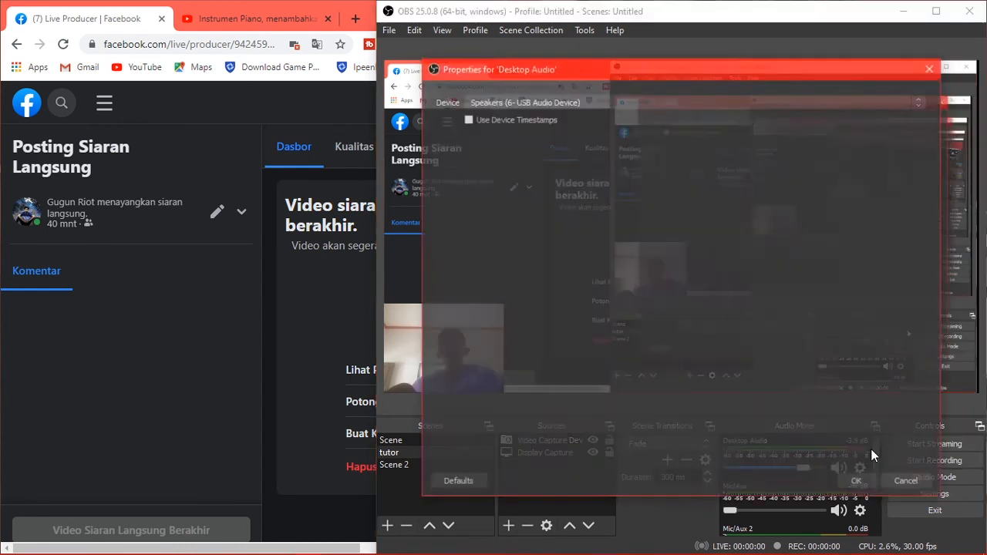
{"action": "left_click", "coordinate": [571, 102]}
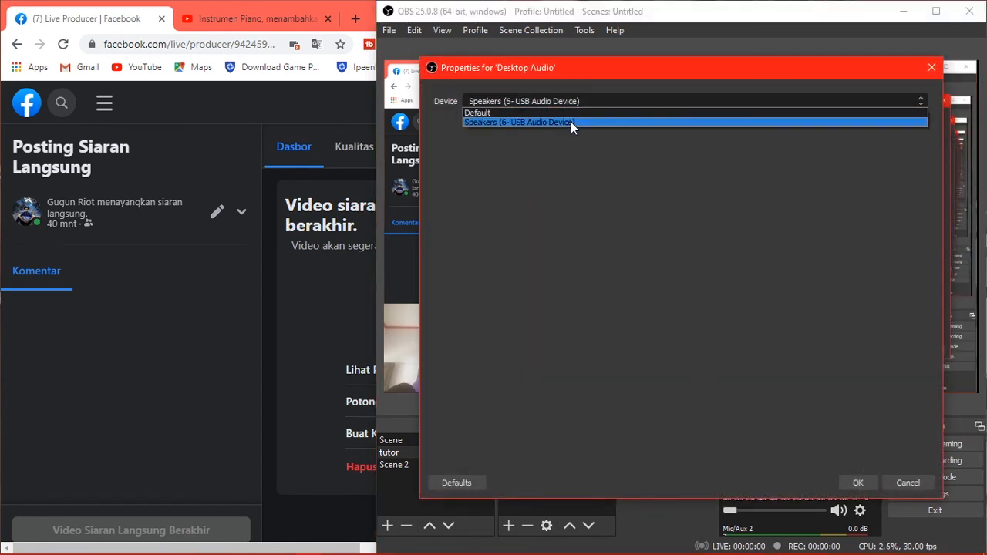
{"action": "left_click", "coordinate": [570, 122]}
{"action": "left_click", "coordinate": [851, 482]}
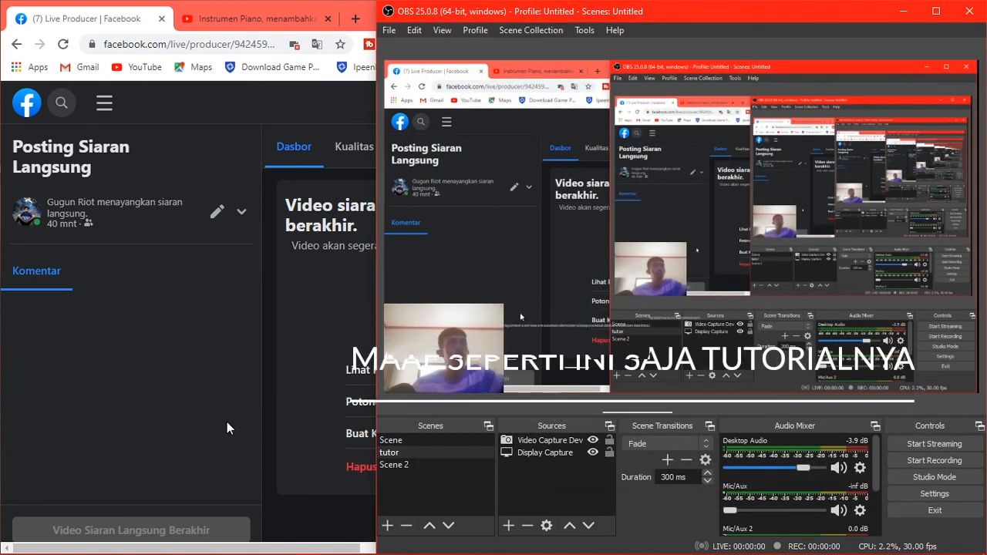
{"action": "mouse_move", "coordinate": [310, 549]}
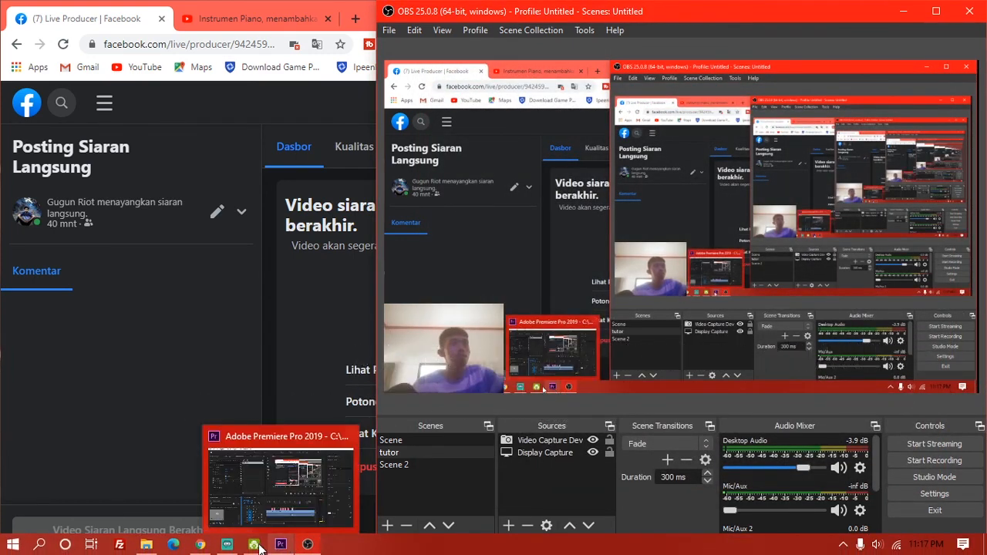